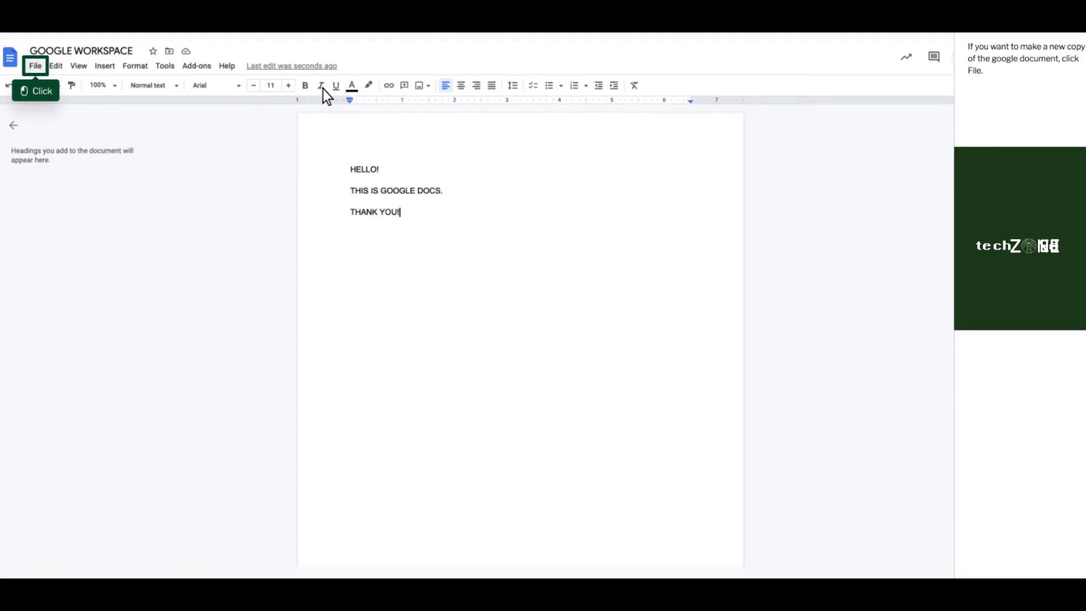
# - Duplicate the GOOGLE WORKSPACE document via File > Make a copy
pyautogui.click(37, 69)
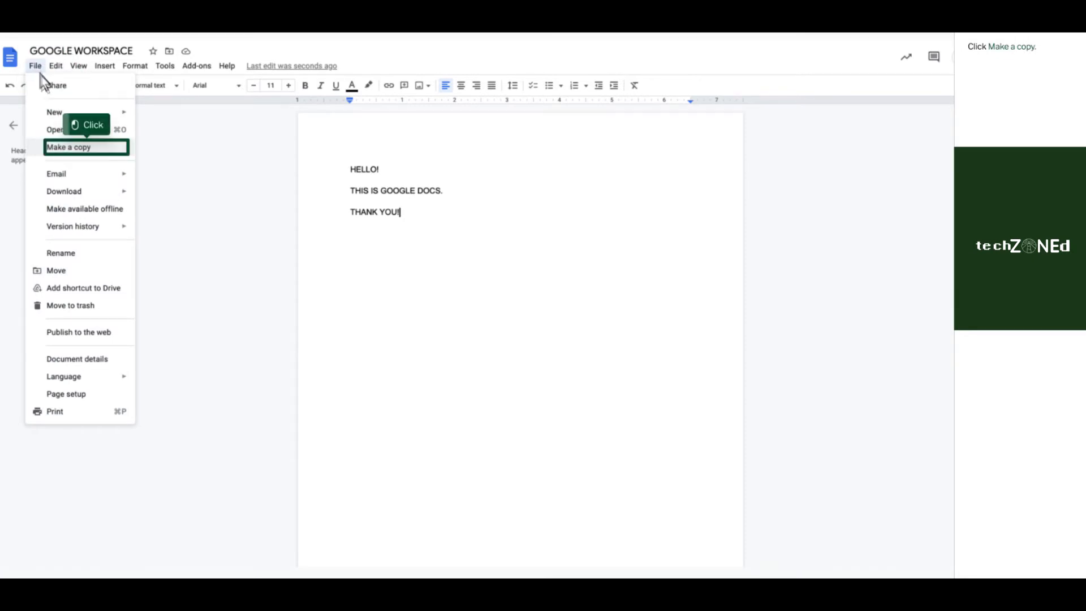
pyautogui.click(86, 148)
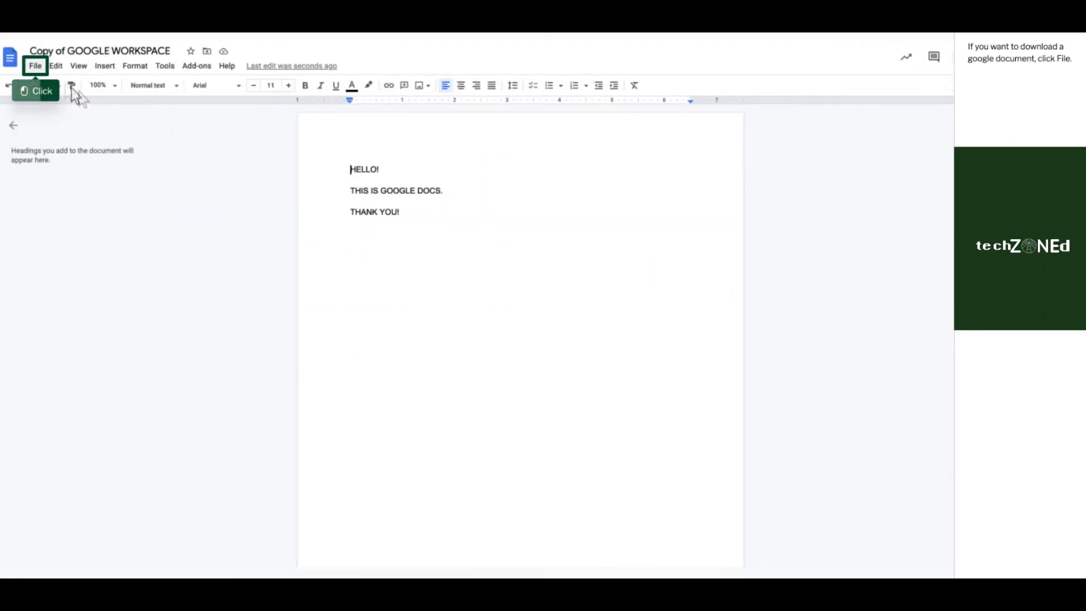
# - Download the copied document as a PDF Document (.pdf)
pyautogui.click(37, 69)
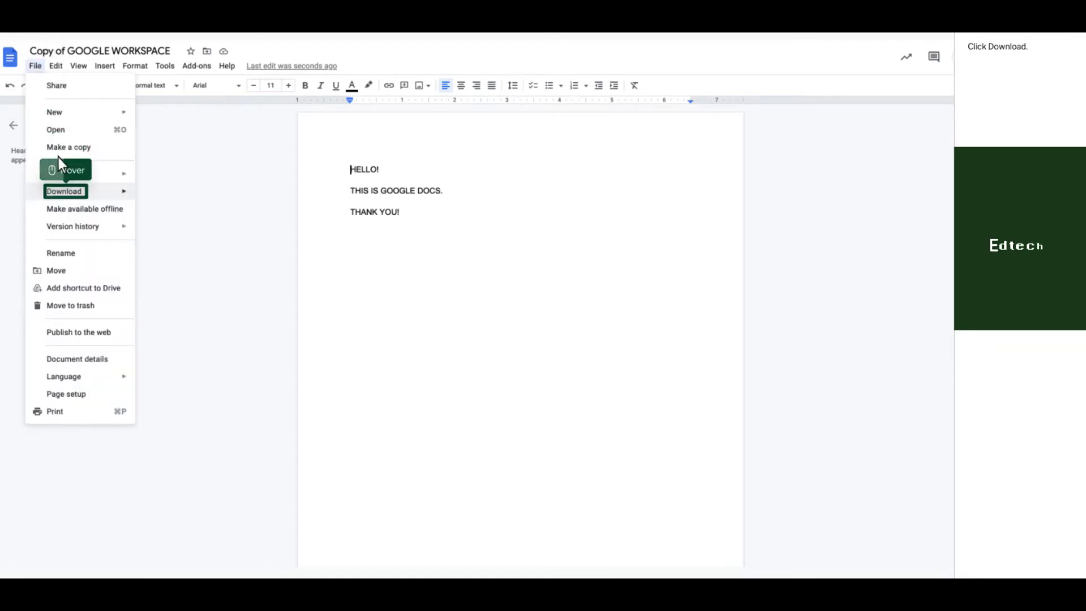
pyautogui.click(67, 194)
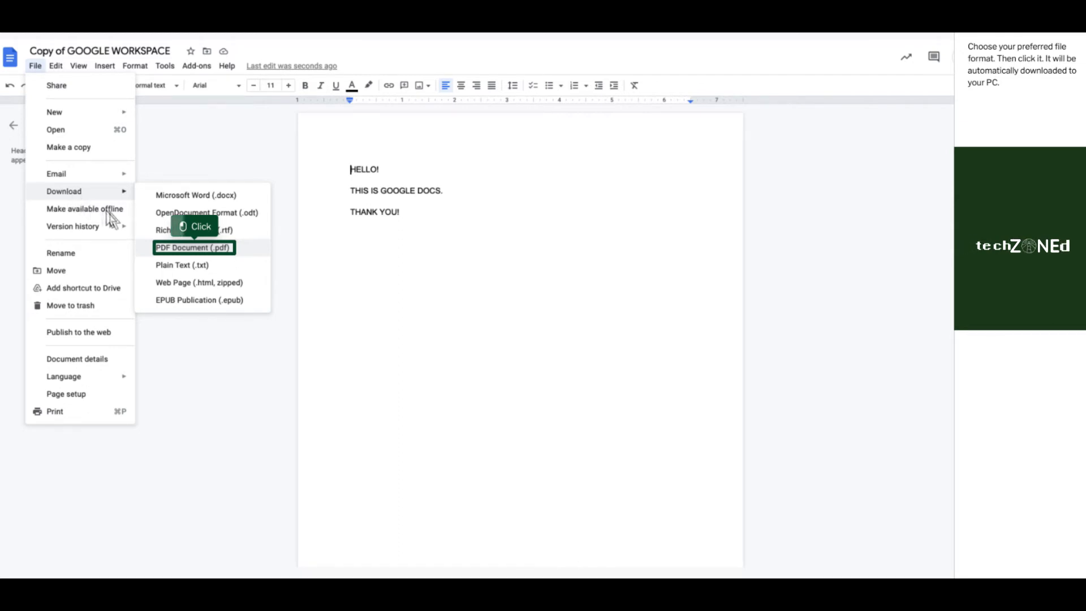
pyautogui.click(197, 249)
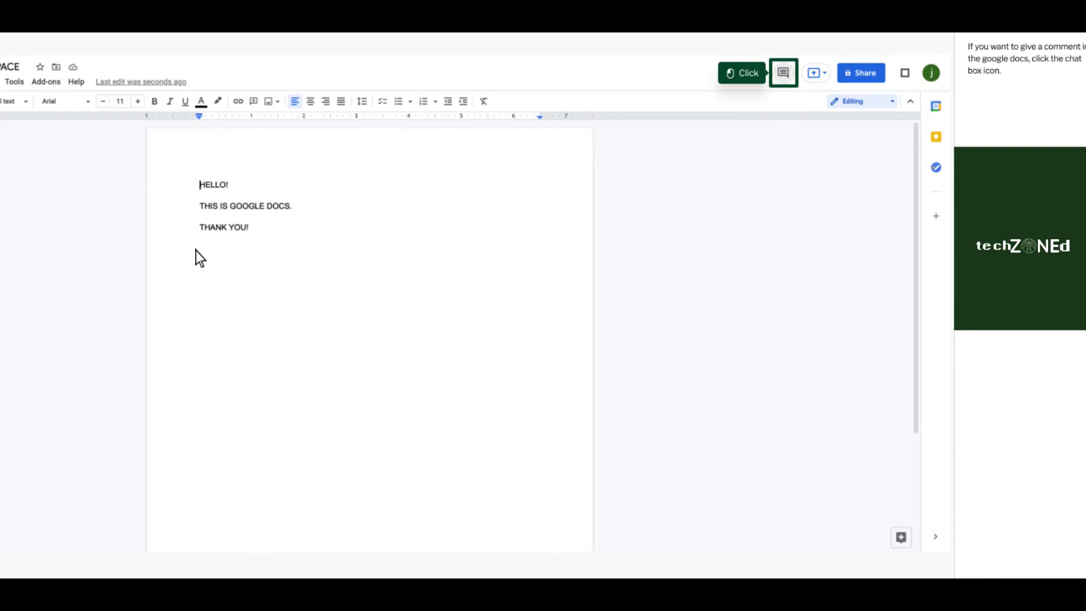
# - Start a comment on HELLO! reading 'Example text' from the Comments panel
pyautogui.click(783, 74)
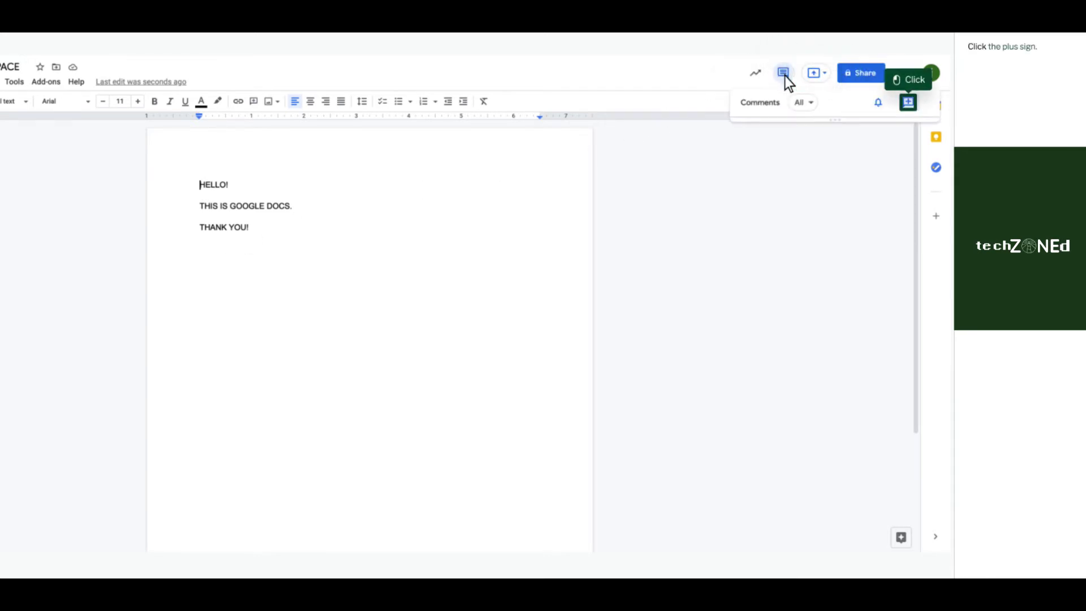
pyautogui.click(909, 104)
pyautogui.write('Example text')
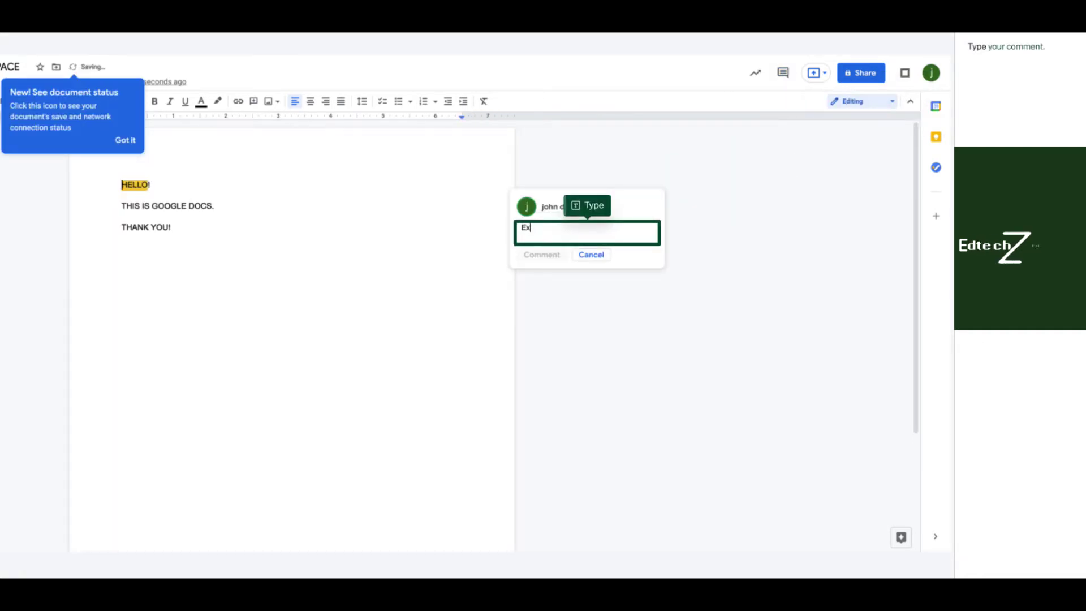